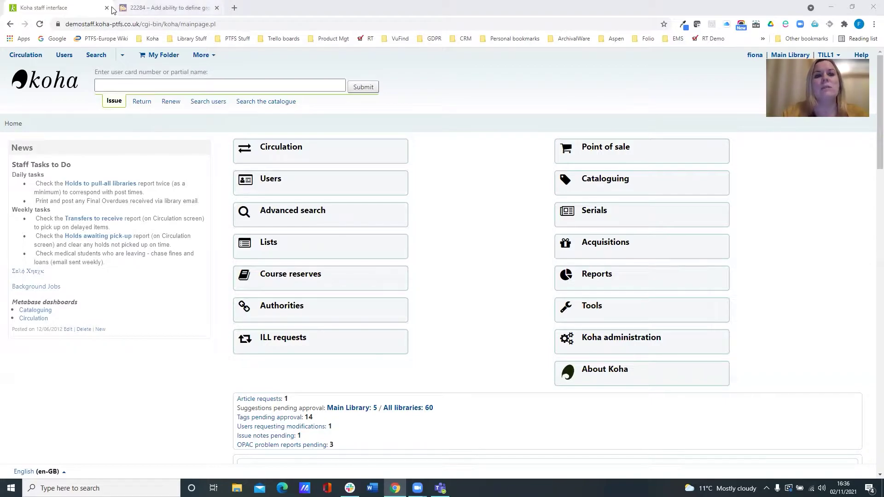
Step: View Bugzilla bug 22284, resolved fixed with hold pickup location groups released in 20.05.00
{"action": "left_click", "coordinate": [143, 9]}
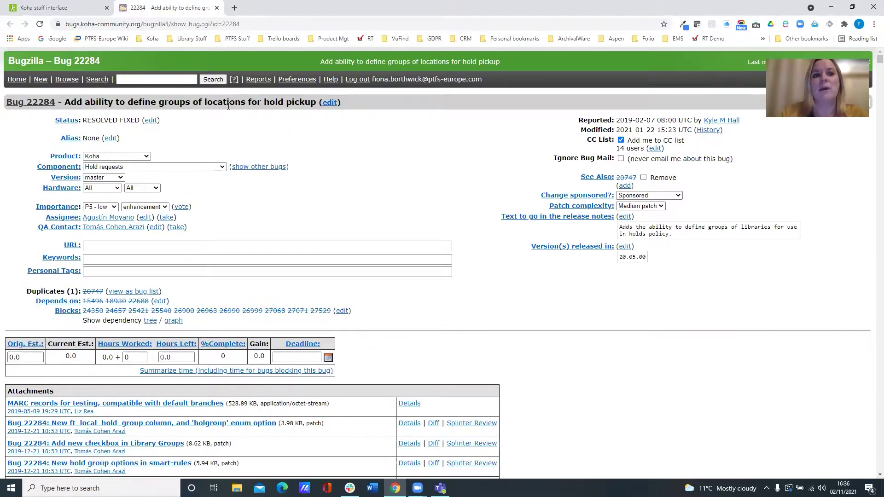
Step: Go from the Koha staff home to Administration's Library groups page under Basic parameters
{"action": "left_click", "coordinate": [41, 11]}
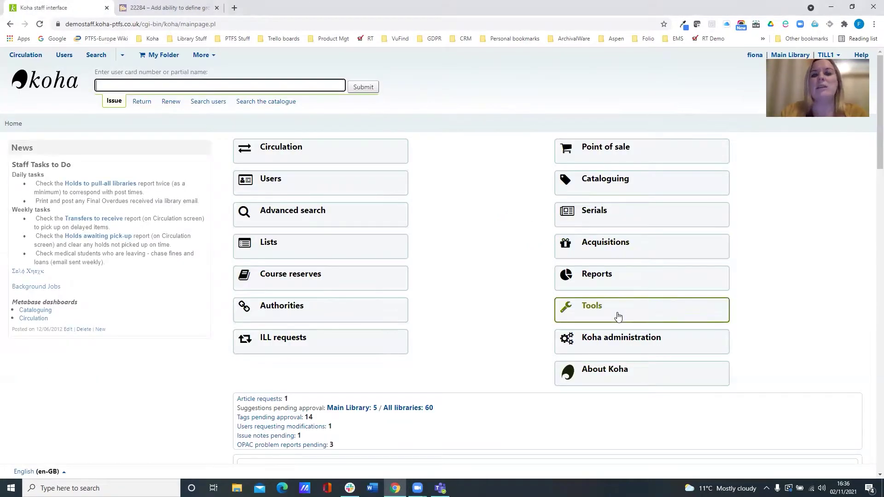
{"action": "left_click", "coordinate": [625, 351]}
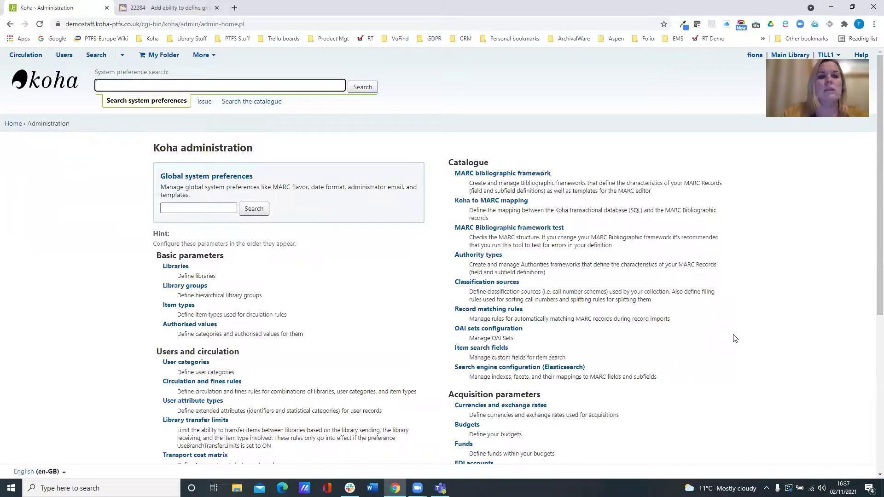
{"action": "scroll", "coordinate": [725, 340], "scroll_direction": "down", "scroll_amount": 1}
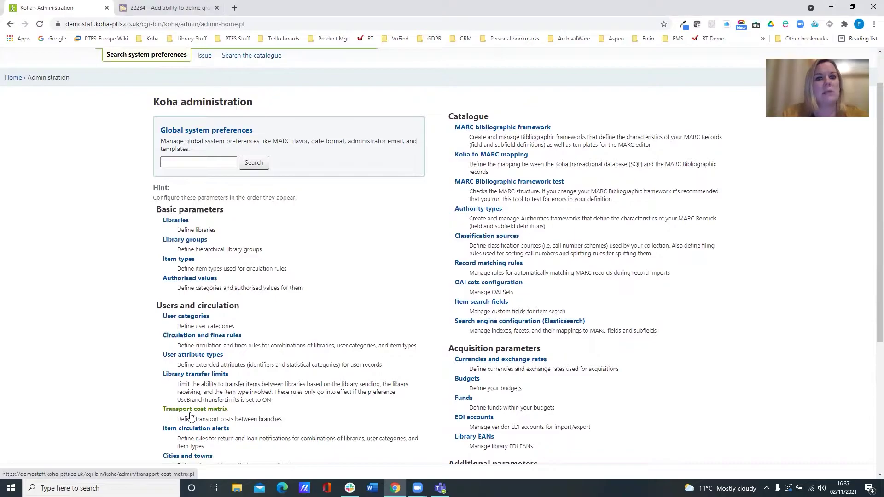
{"action": "left_click", "coordinate": [183, 243]}
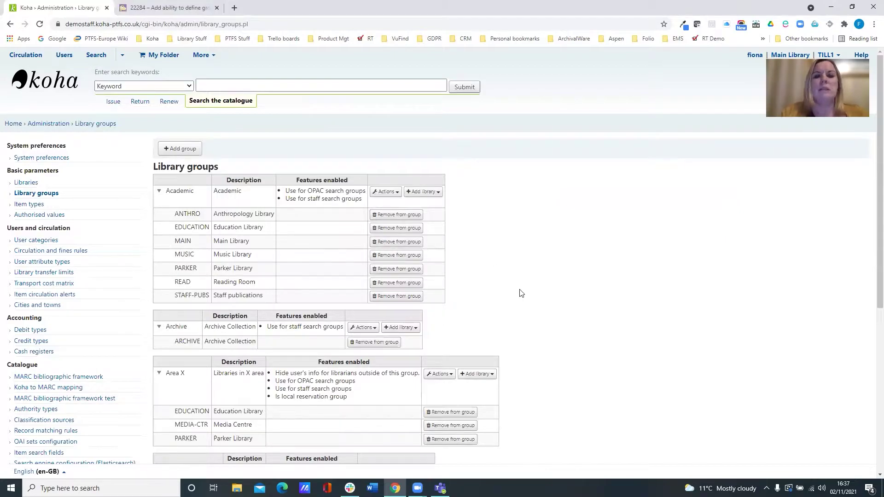
Step: Collapse the Academic and Area X groups and highlight Area X's 'Is local reservation group' setting
{"action": "scroll", "coordinate": [521, 293], "scroll_direction": "down", "scroll_amount": 1}
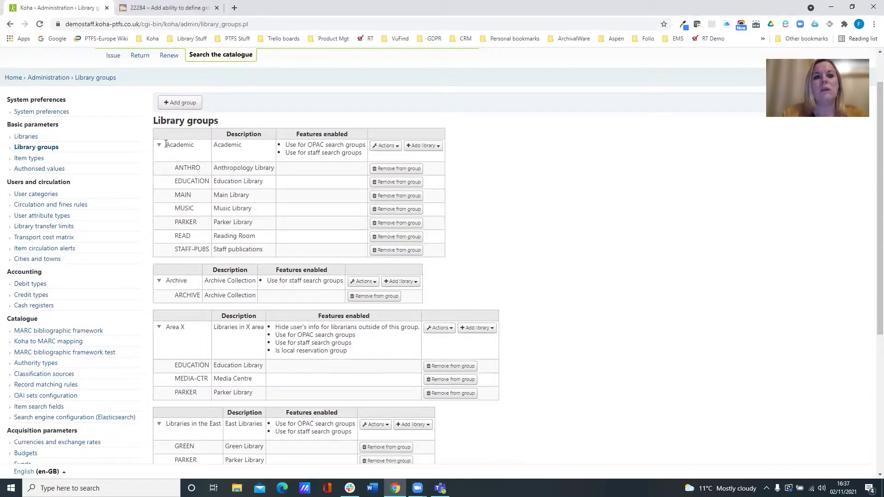
{"action": "left_click_drag", "start_coordinate": [166, 144], "coordinate": [202, 149]}
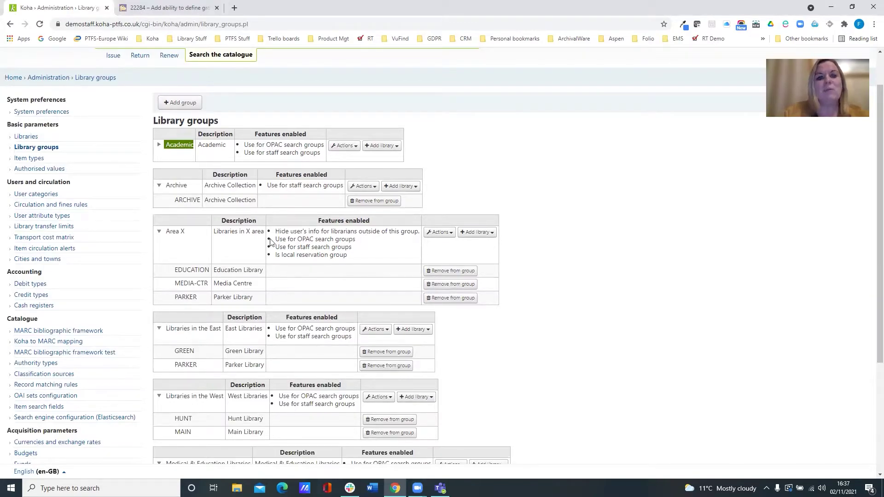
{"action": "left_click", "coordinate": [170, 230]}
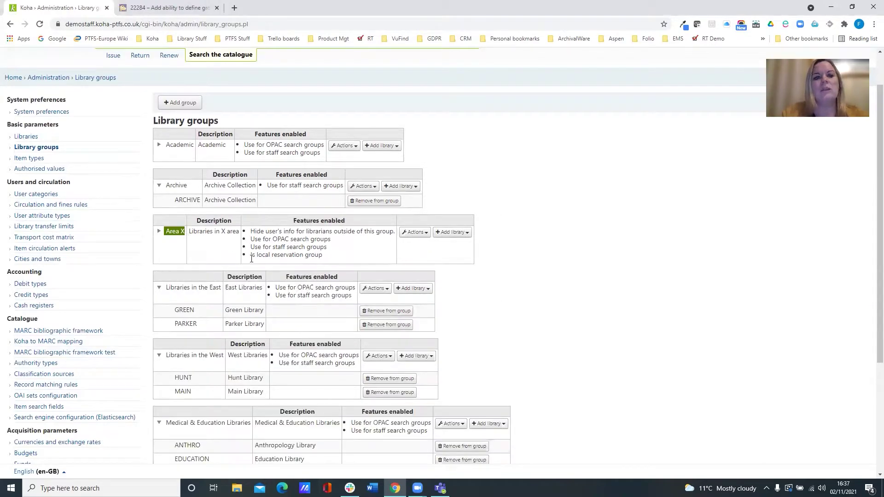
{"action": "left_click_drag", "start_coordinate": [251, 258], "coordinate": [369, 253]}
Step: Review Area X's edit settings without saving, then expand it to show Education, Media Centre and Parker libraries
{"action": "left_click", "coordinate": [414, 232]}
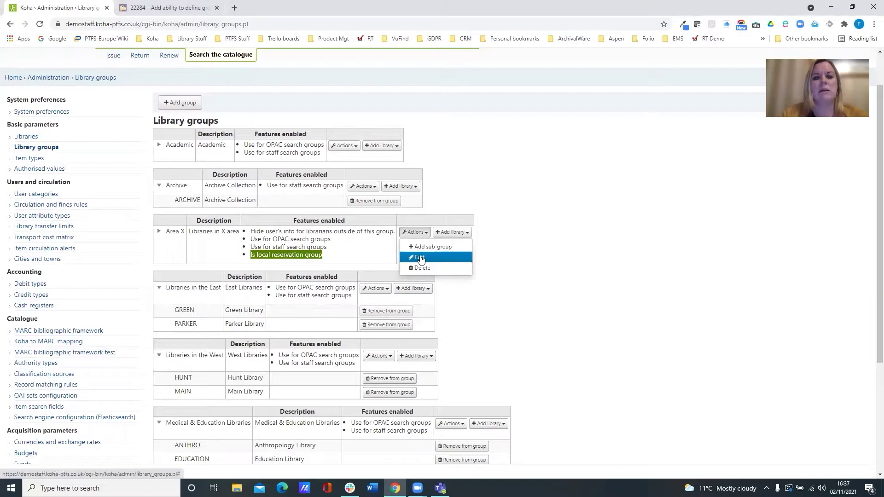
{"action": "left_click", "coordinate": [420, 259]}
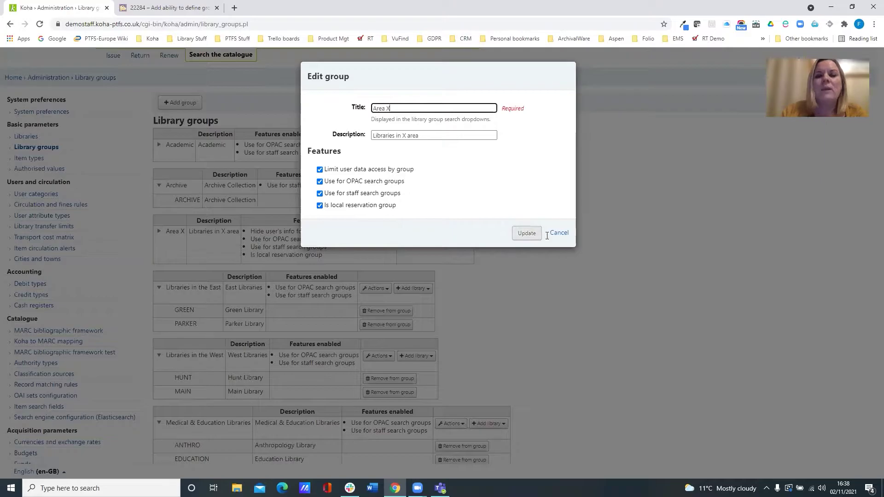
{"action": "left_click", "coordinate": [561, 234]}
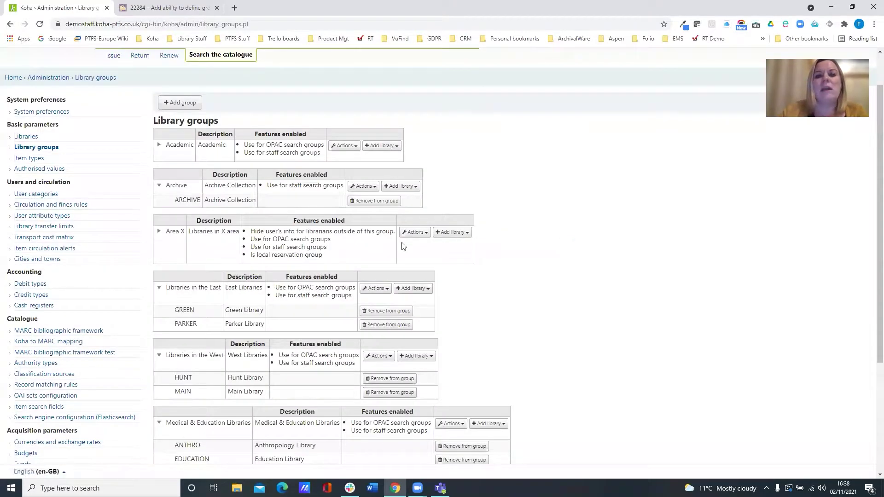
{"action": "left_click", "coordinate": [159, 233]}
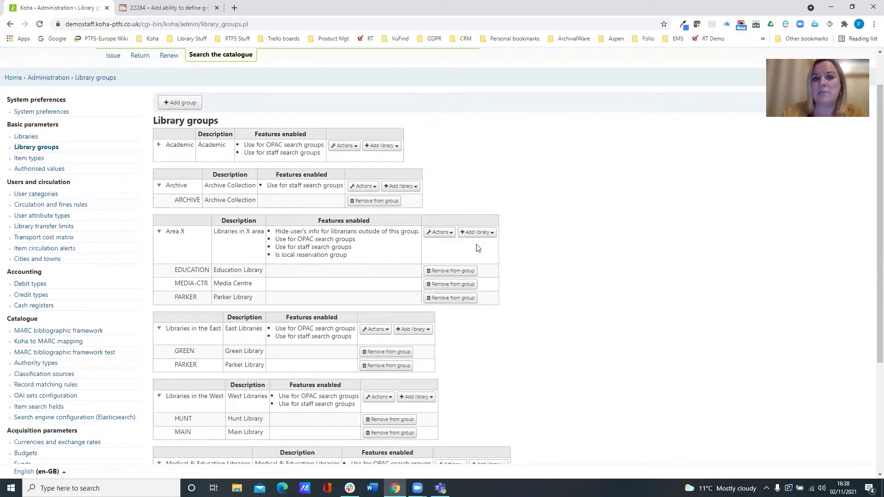
Step: Open Circulation and fine rules and highlight the Default issue, reserve and return policy heading
{"action": "left_click", "coordinate": [59, 206]}
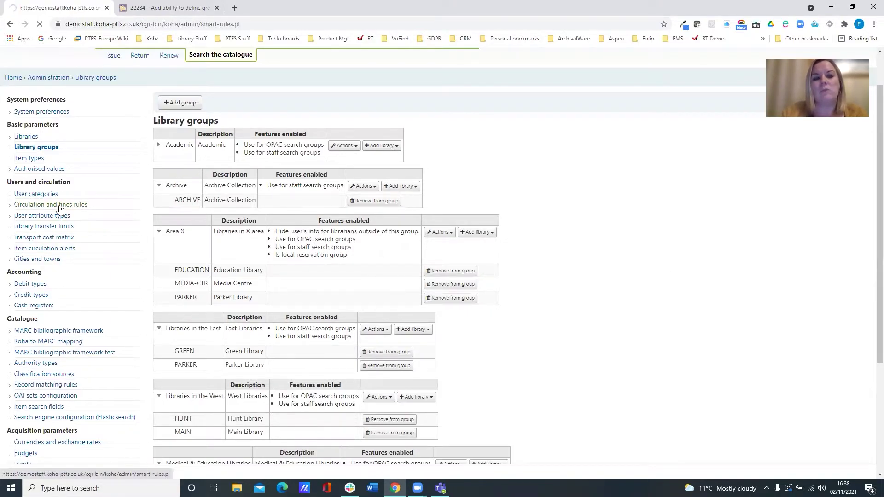
{"action": "scroll", "coordinate": [469, 354], "scroll_direction": "down", "scroll_amount": 3}
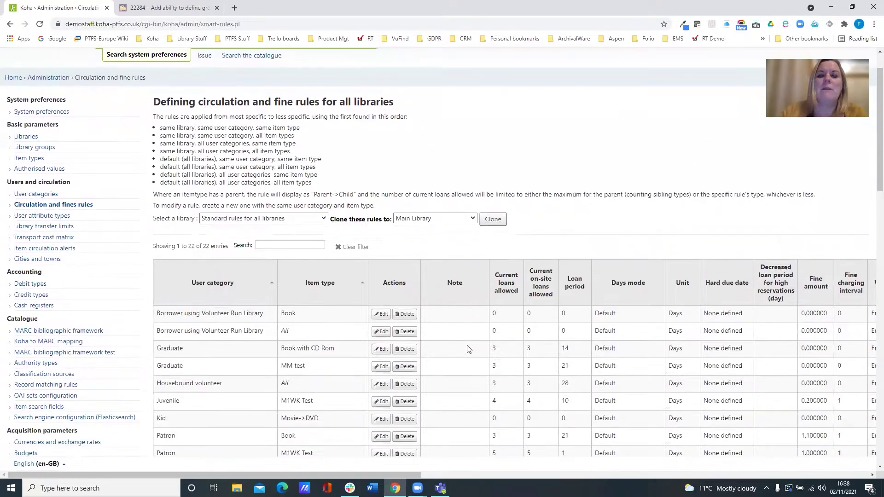
{"action": "scroll", "coordinate": [467, 347], "scroll_direction": "up", "scroll_amount": 3}
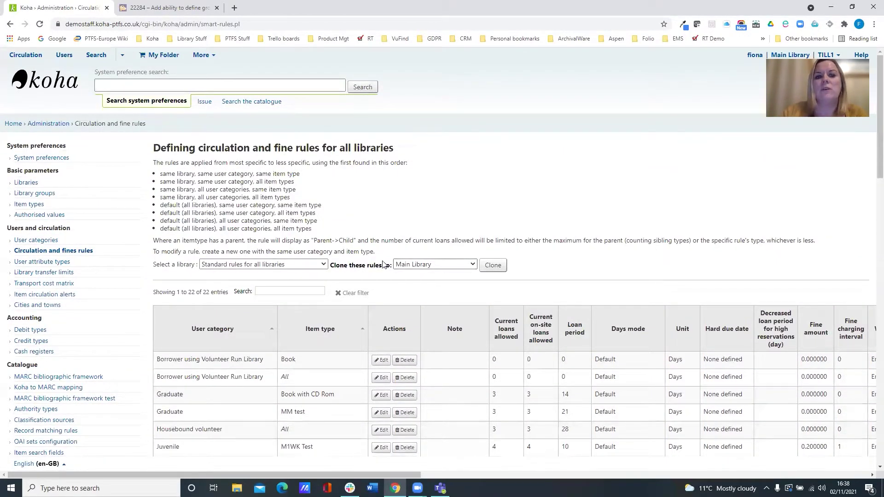
{"action": "scroll", "coordinate": [337, 286], "scroll_direction": "down", "scroll_amount": 3}
{"action": "scroll", "coordinate": [338, 287], "scroll_direction": "down", "scroll_amount": 9}
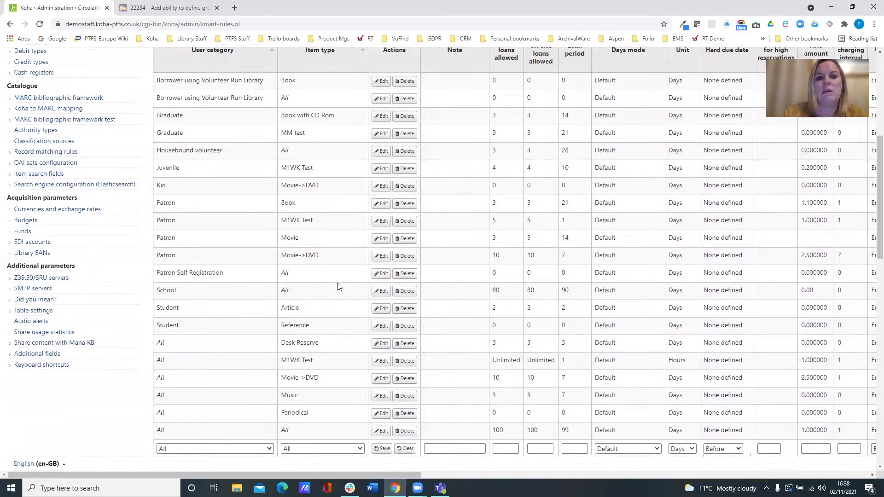
{"action": "scroll", "coordinate": [338, 287], "scroll_direction": "down", "scroll_amount": 2}
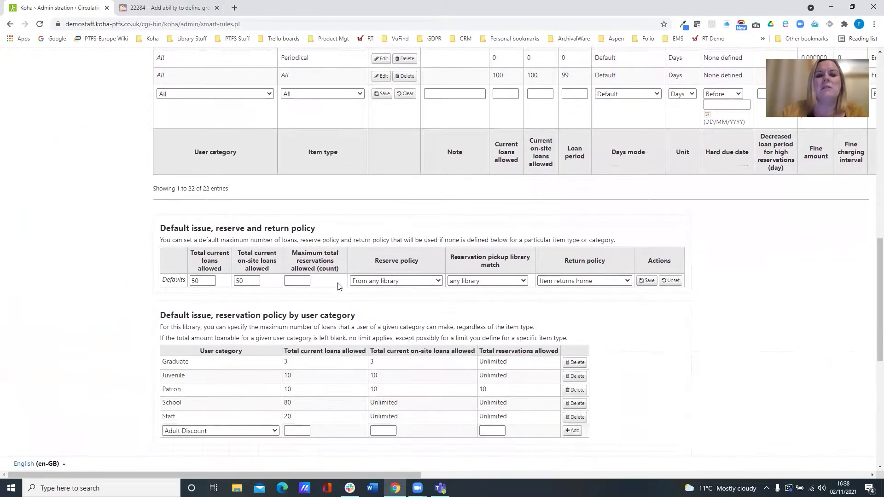
{"action": "left_click_drag", "start_coordinate": [161, 219], "coordinate": [330, 218]}
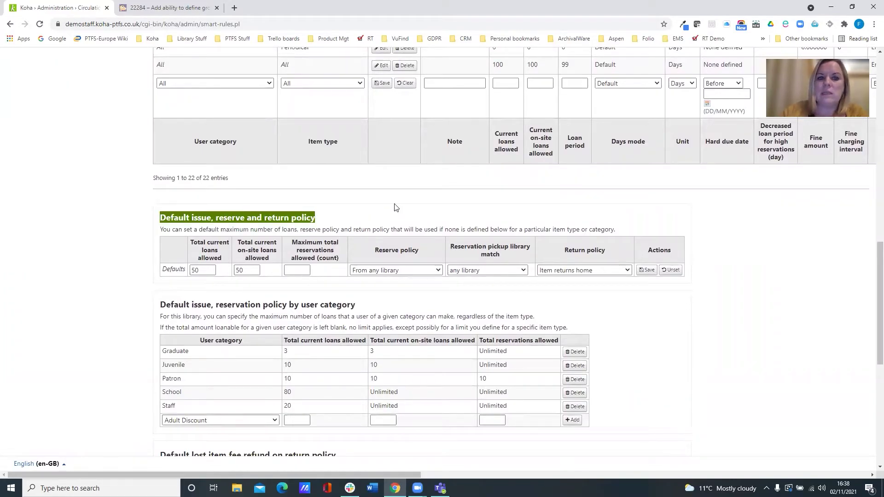
{"action": "left_click", "coordinate": [402, 256]}
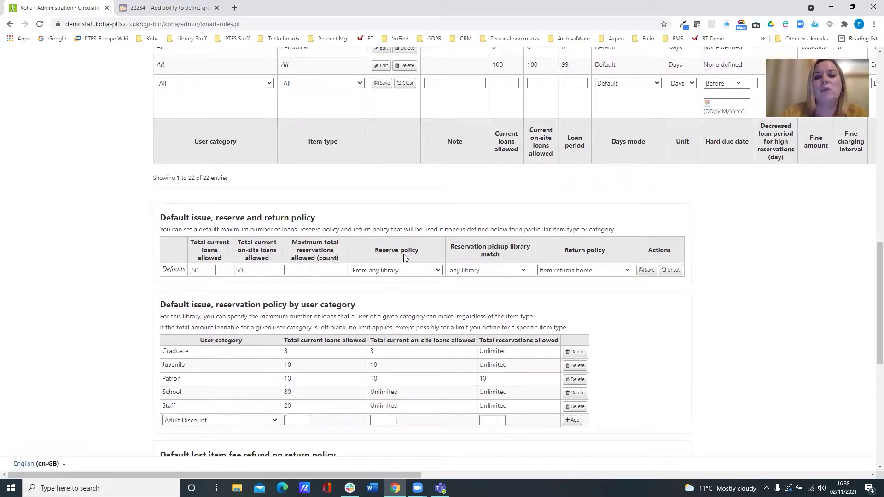
{"action": "left_click", "coordinate": [389, 271]}
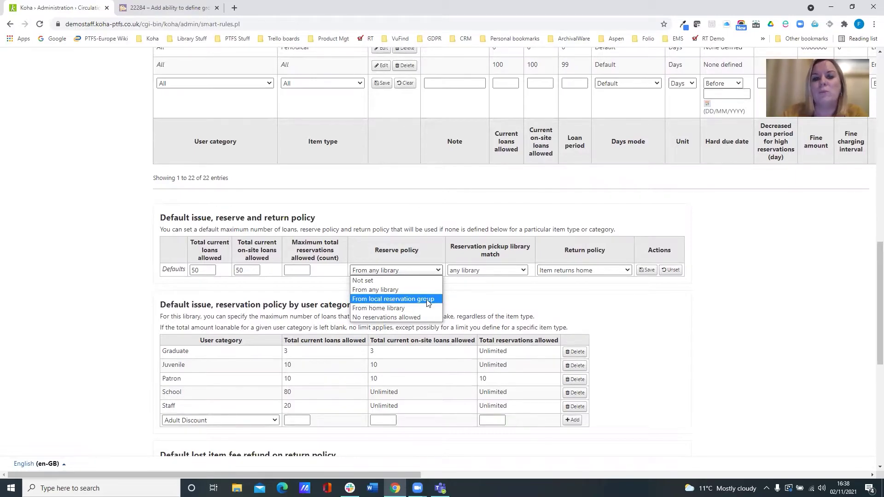
{"action": "left_click", "coordinate": [493, 293]}
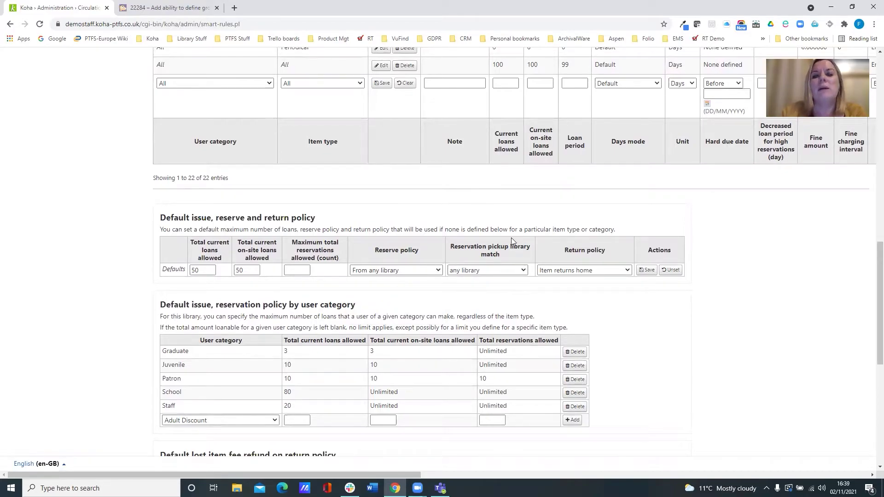
{"action": "left_click", "coordinate": [489, 272]}
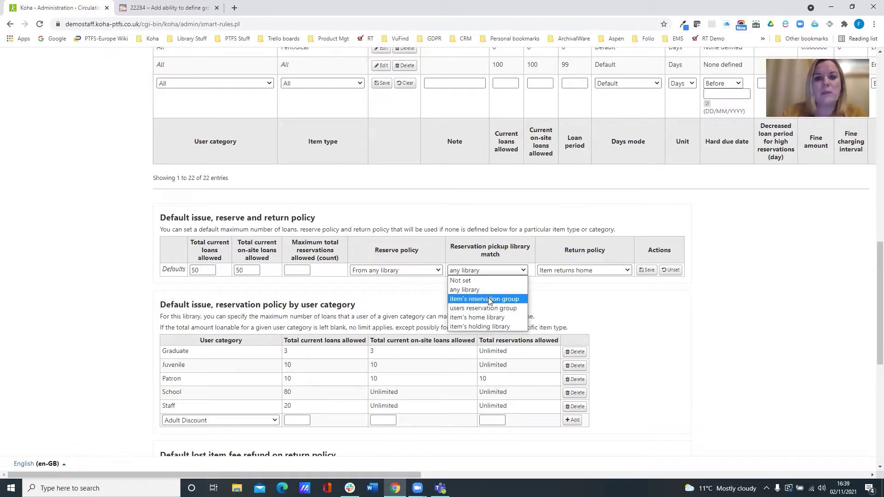
{"action": "left_click", "coordinate": [626, 310]}
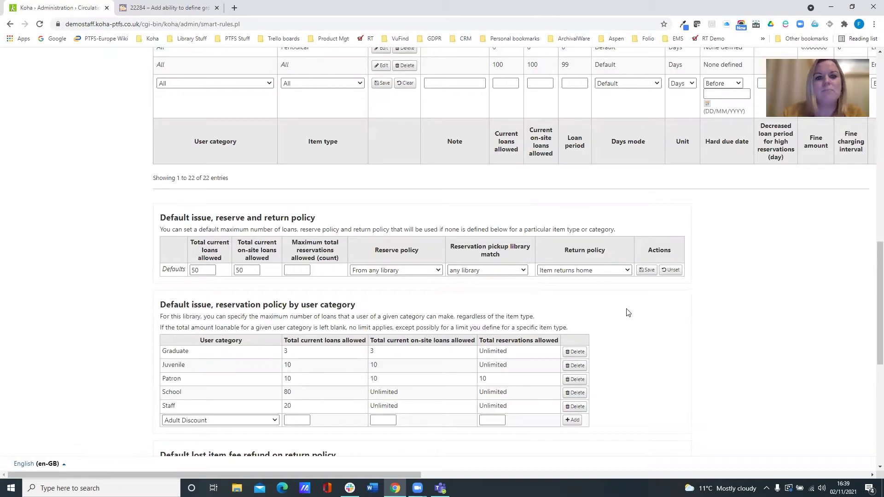
{"action": "scroll", "coordinate": [628, 313], "scroll_direction": "down", "scroll_amount": 1}
Step: Highlight the Default Reserve policy by item type table and Desk Reserve's No reservations allowed policy
{"action": "scroll", "coordinate": [627, 312], "scroll_direction": "down", "scroll_amount": 5}
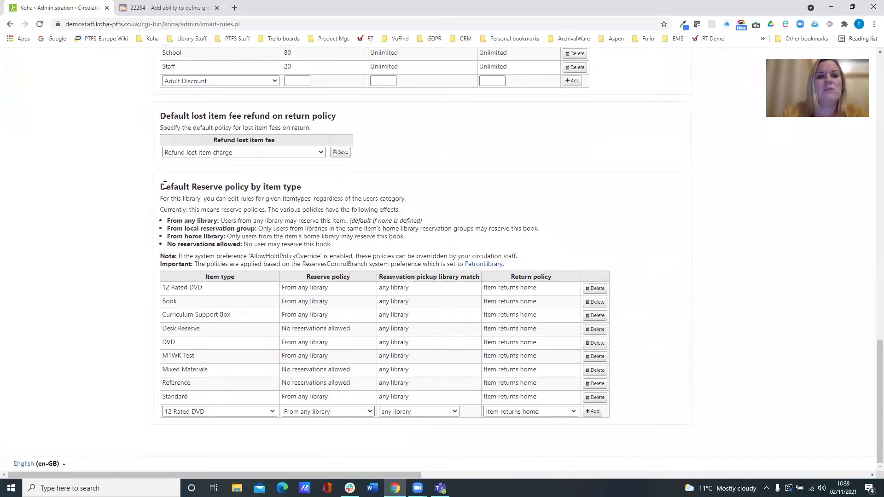
{"action": "left_click_drag", "start_coordinate": [161, 186], "coordinate": [308, 192]}
{"action": "left_click", "coordinate": [401, 186]}
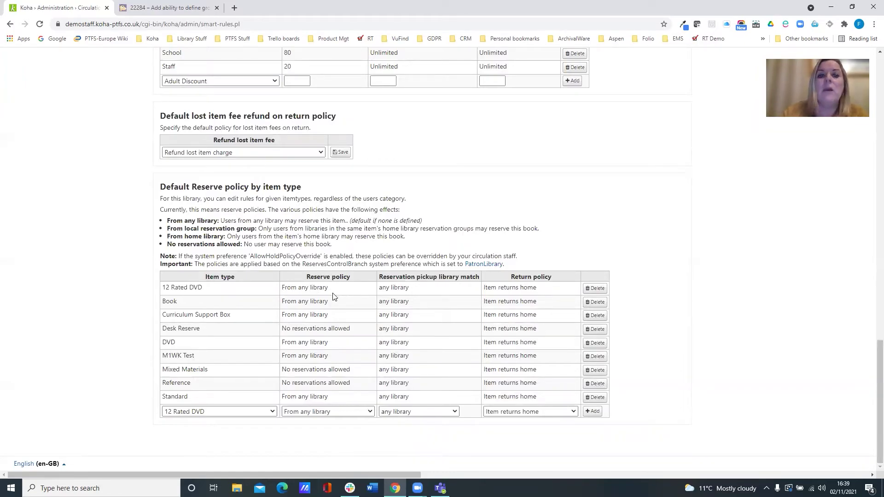
{"action": "left_click_drag", "start_coordinate": [282, 328], "coordinate": [366, 332]}
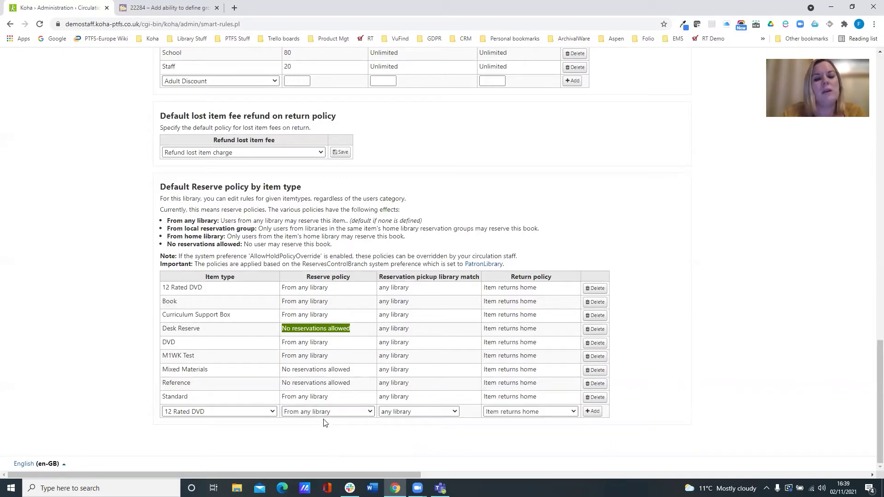
Step: Set the new 12 Rated DVD rule's reserve policy to 'From local reservation group'
{"action": "left_click", "coordinate": [364, 412]}
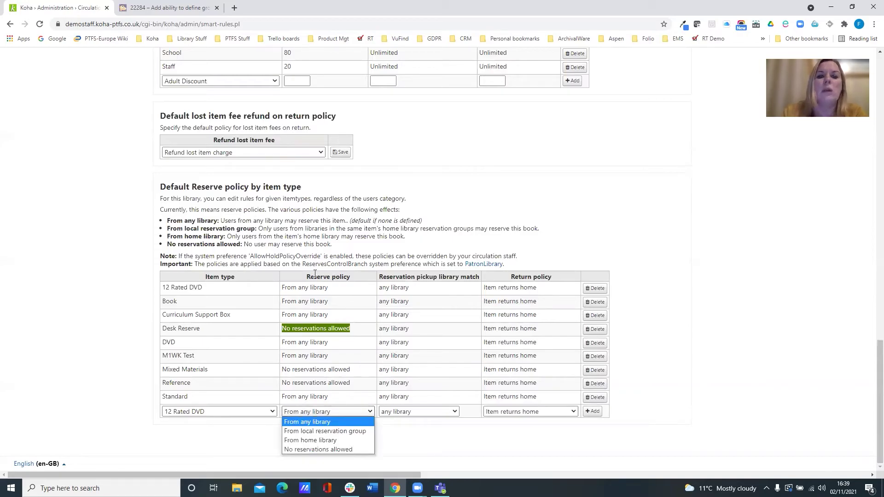
{"action": "left_click", "coordinate": [352, 431]}
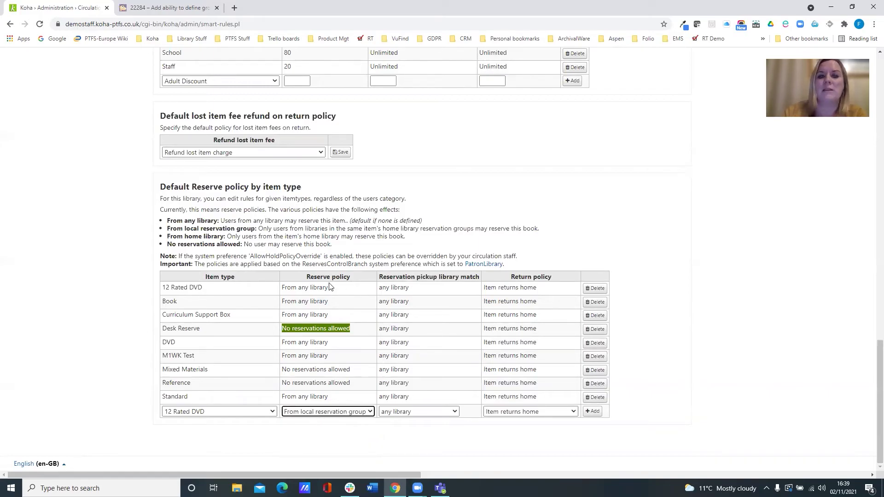
{"action": "left_click", "coordinate": [405, 412]}
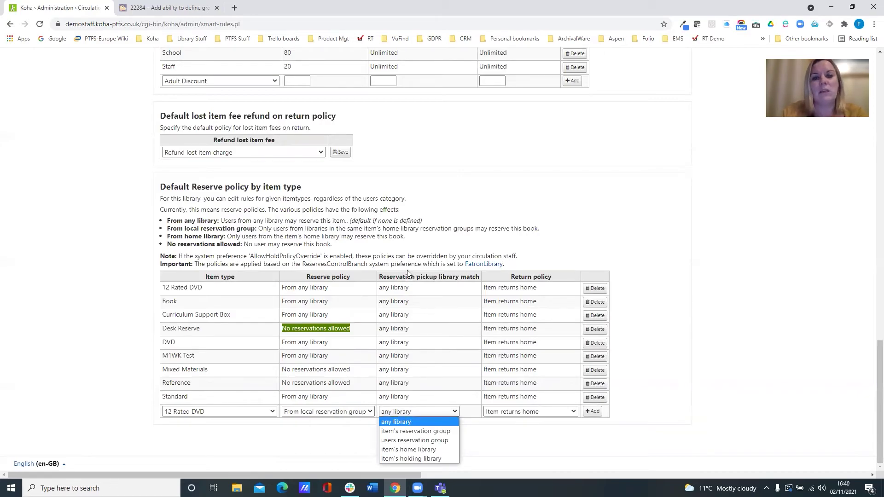